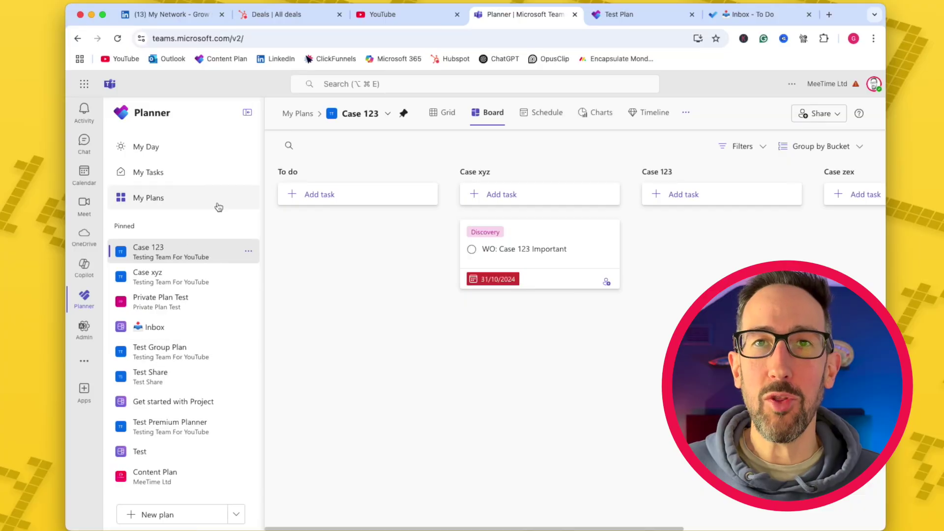
Step: From My Plans, open the Test plan board with its Backlog, Up next, In progress and Blocked buckets
{"action": "left_click", "coordinate": [161, 206]}
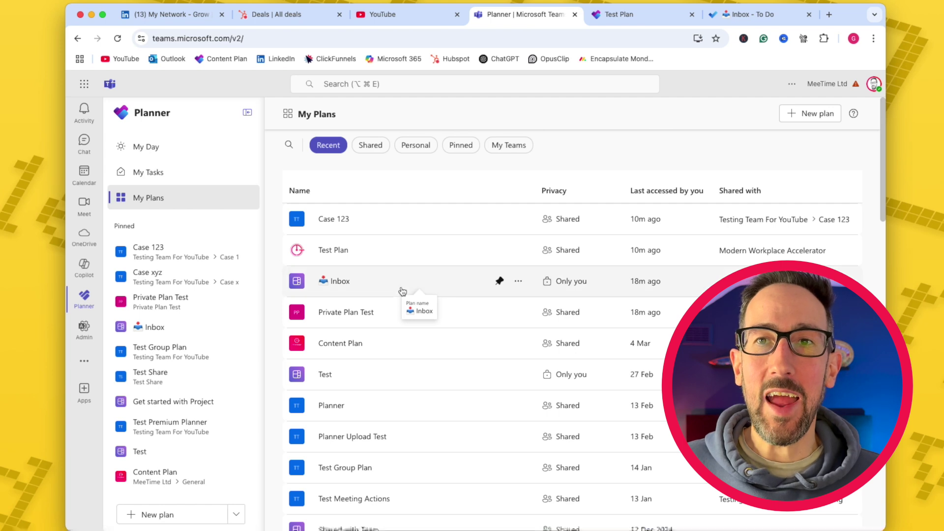
{"action": "scroll", "coordinate": [400, 291], "scroll_direction": "down", "scroll_amount": 1}
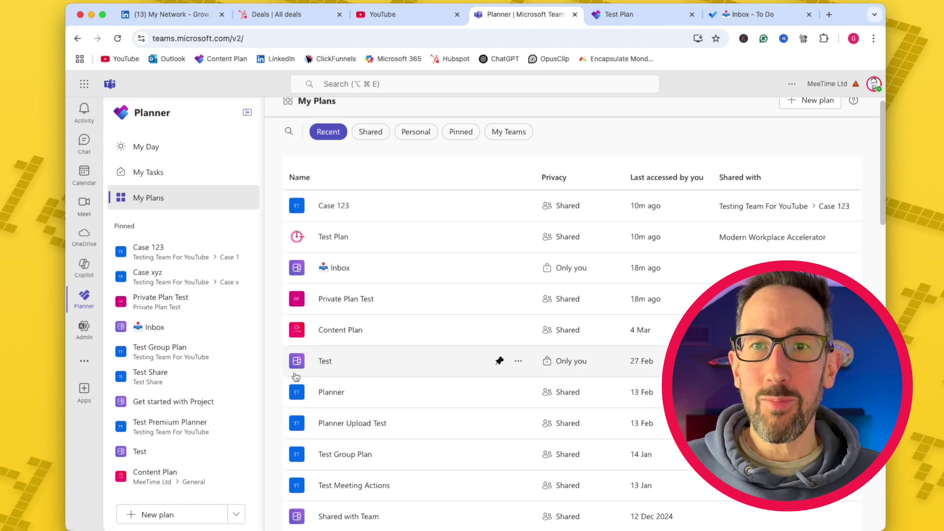
{"action": "left_click", "coordinate": [370, 364]}
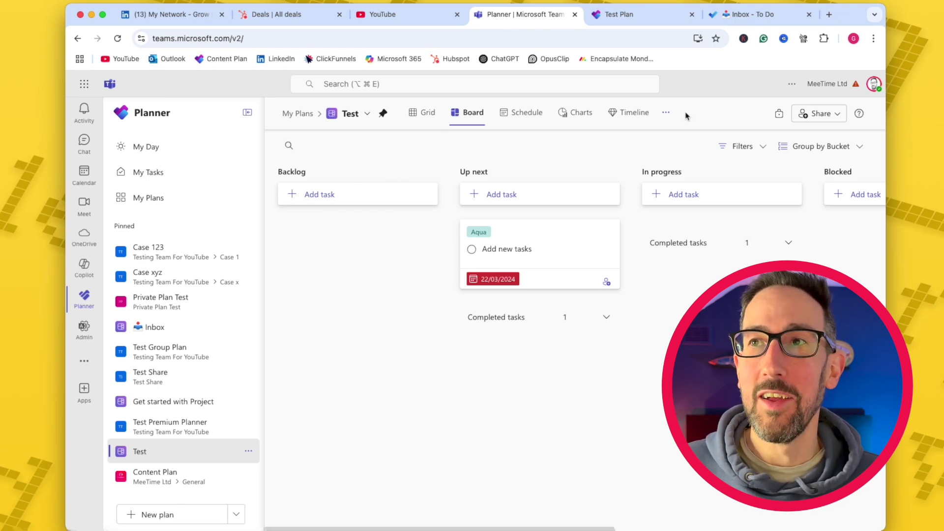
{"action": "left_click", "coordinate": [368, 116]}
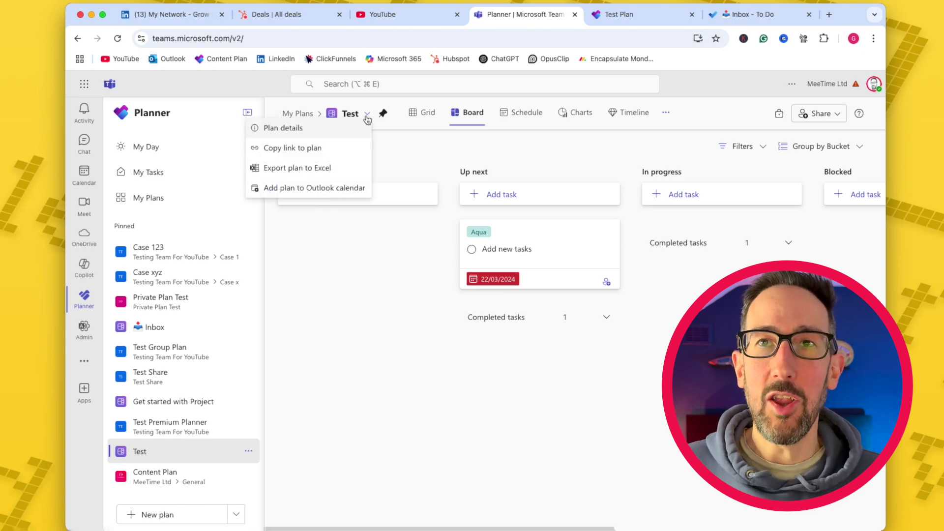
{"action": "left_click", "coordinate": [284, 129]}
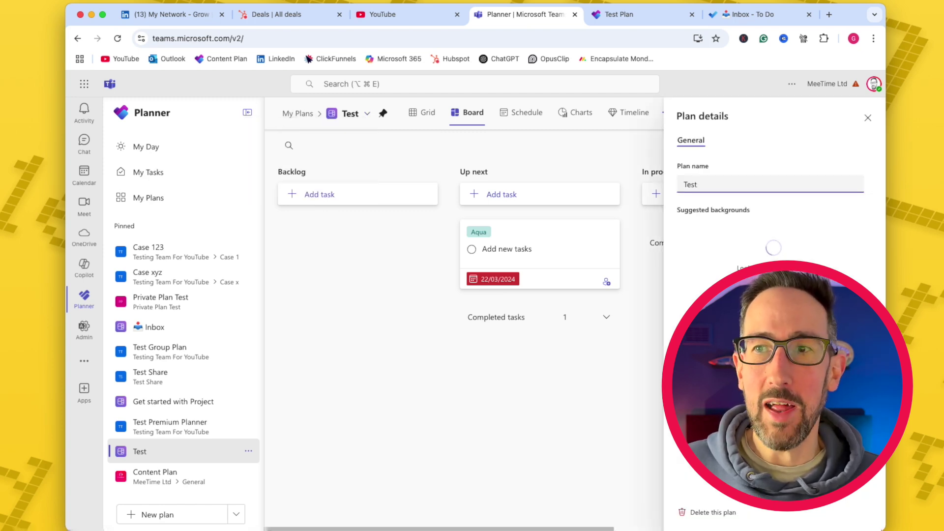
{"action": "left_click", "coordinate": [868, 120]}
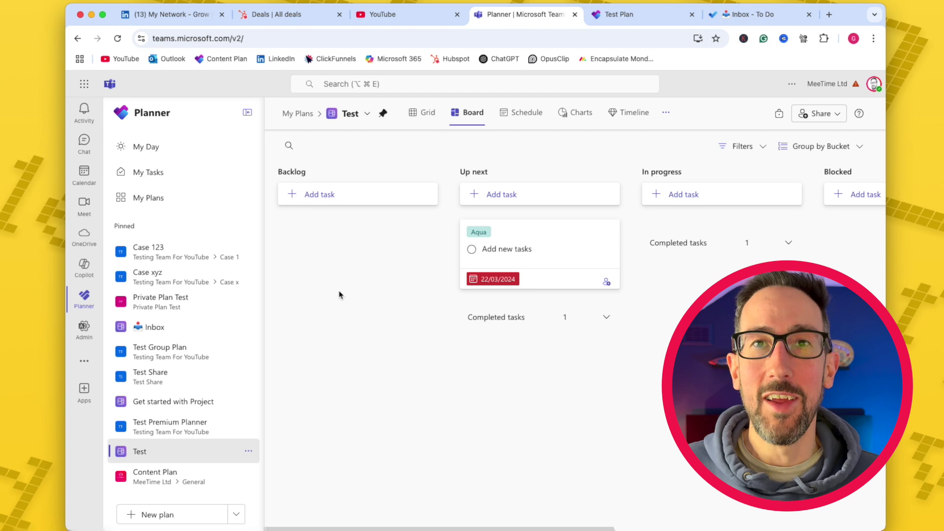
Step: Return to the My Plans list, where Test now shows as accessed just now
{"action": "left_click", "coordinate": [157, 197]}
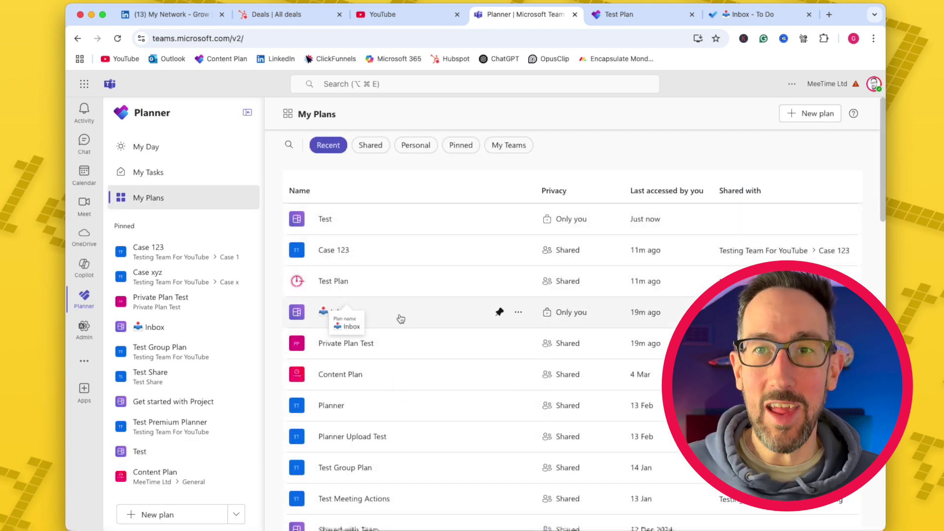
{"action": "scroll", "coordinate": [374, 318], "scroll_direction": "down", "scroll_amount": 1}
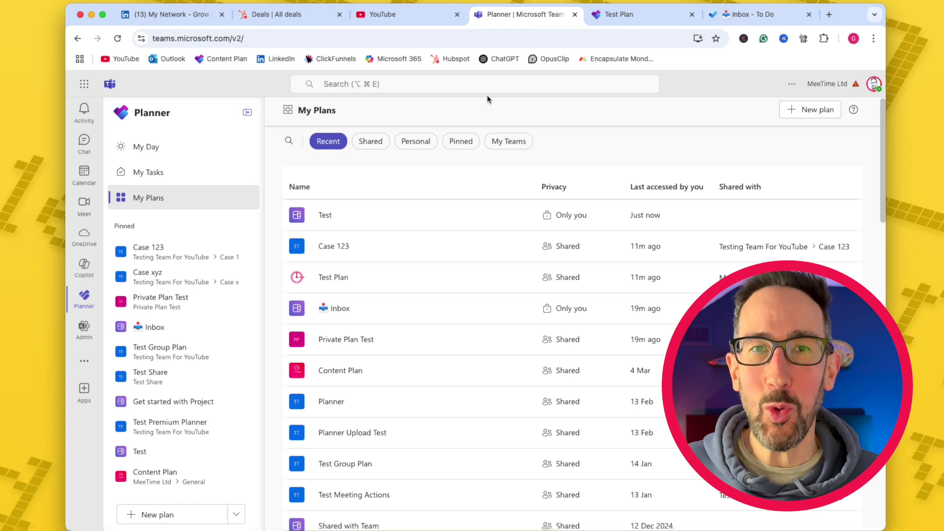
Step: Look through the Inbox list in Microsoft To Do
{"action": "left_click", "coordinate": [737, 20]}
{"action": "scroll", "coordinate": [159, 340], "scroll_direction": "down", "scroll_amount": 2}
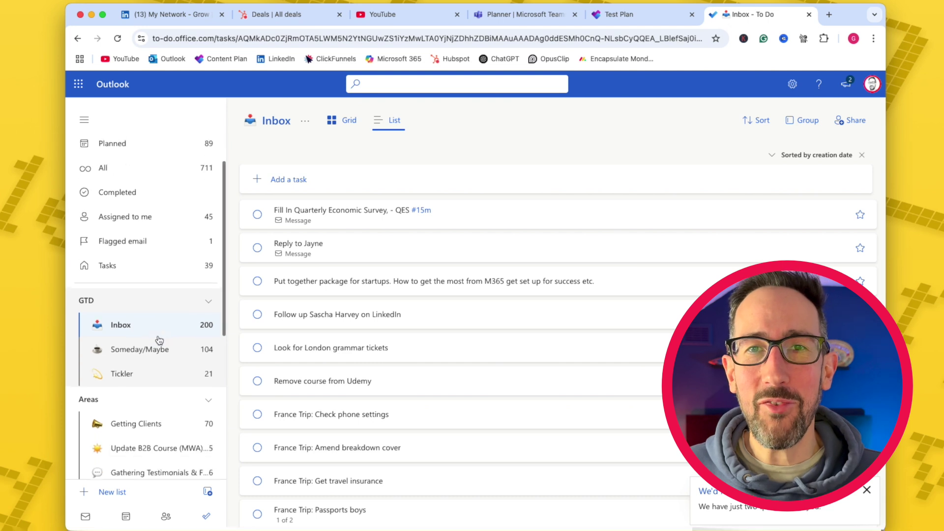
{"action": "scroll", "coordinate": [163, 325], "scroll_direction": "down", "scroll_amount": 2}
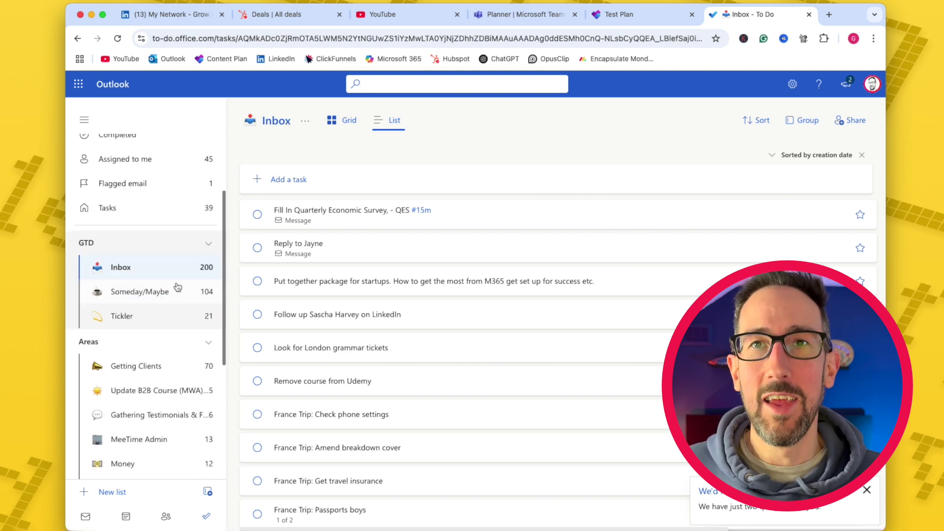
Step: Compare the Test Plan in Planner web with the My Plans list in Teams
{"action": "left_click", "coordinate": [618, 14]}
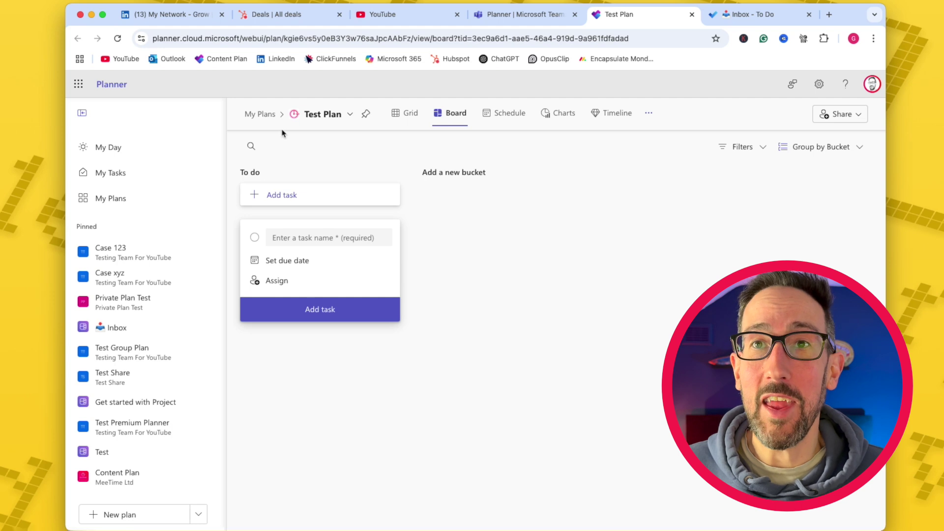
{"action": "left_click", "coordinate": [501, 15]}
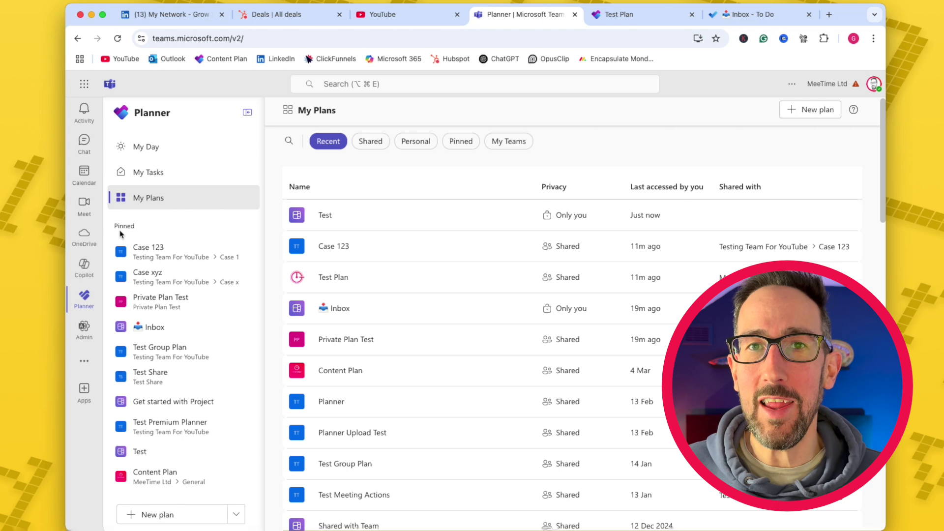
{"action": "left_click", "coordinate": [630, 14]}
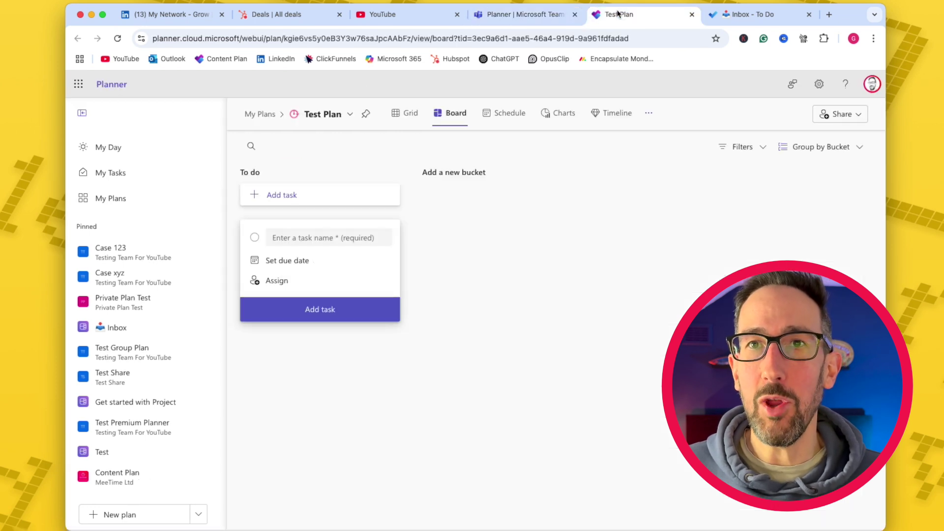
{"action": "left_click", "coordinate": [500, 14]}
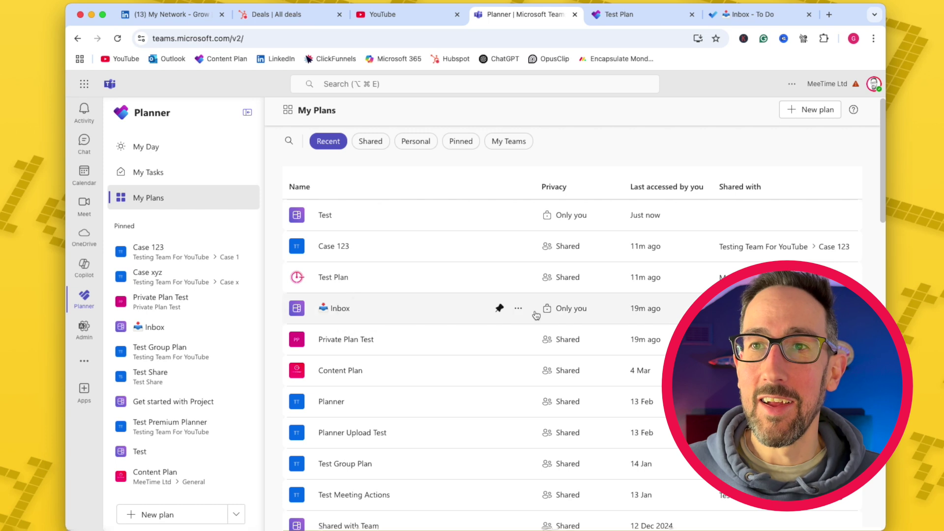
Step: Check the Inbox plan's title-menu options, then view its mirrored Inbox list in To Do
{"action": "left_click", "coordinate": [351, 309]}
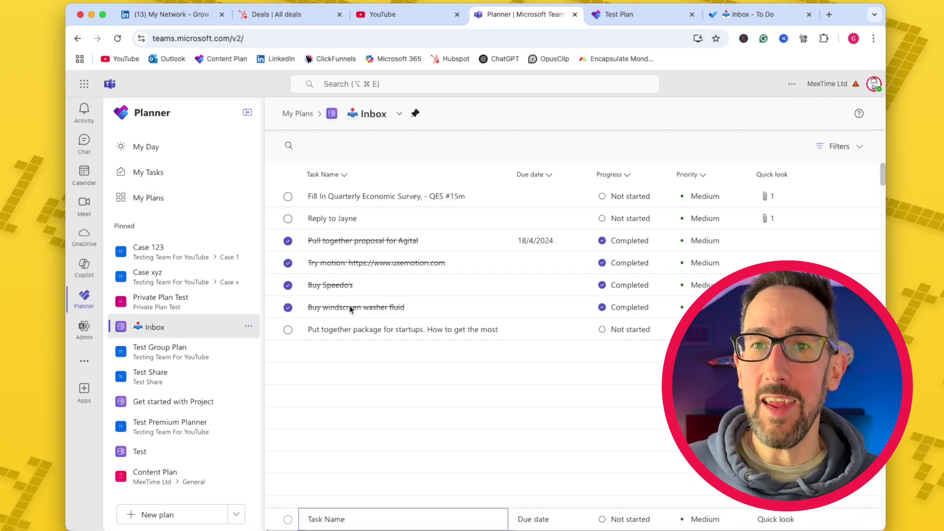
{"action": "left_click", "coordinate": [400, 114]}
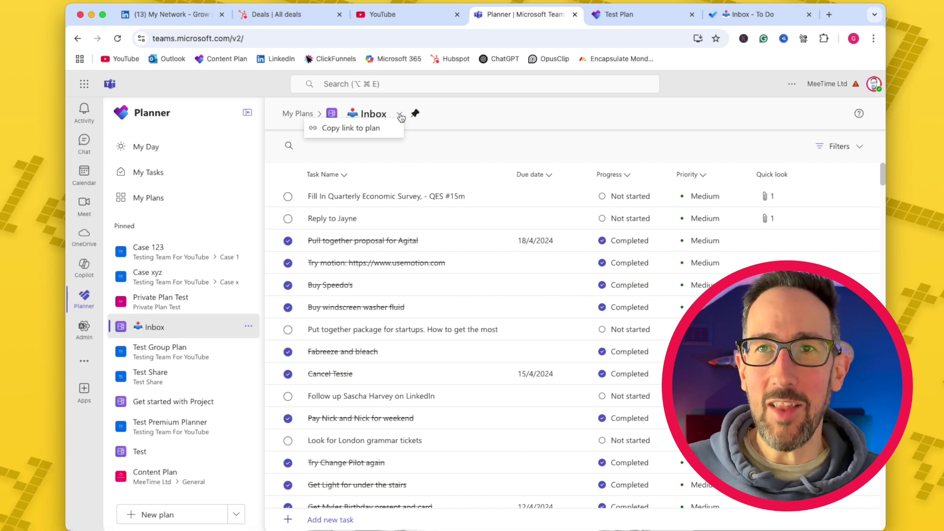
{"action": "left_click", "coordinate": [768, 15]}
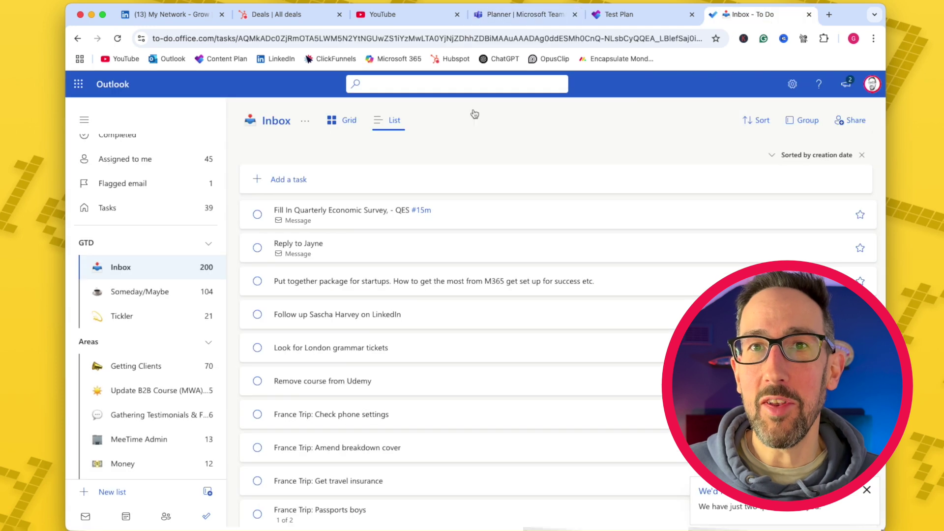
Step: Review the To Do Inbox list's options, including delete, then return to Planner's My Plans
{"action": "right_click", "coordinate": [180, 274]}
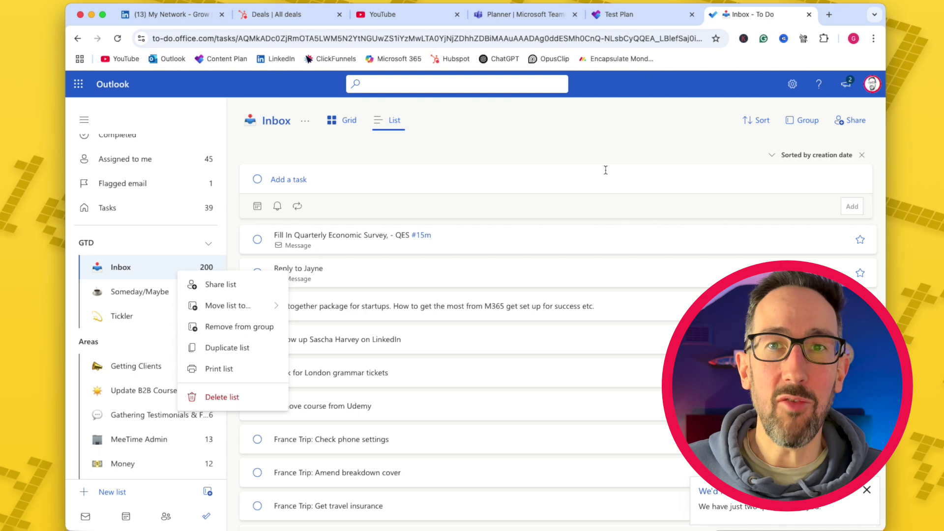
{"action": "left_click", "coordinate": [541, 16]}
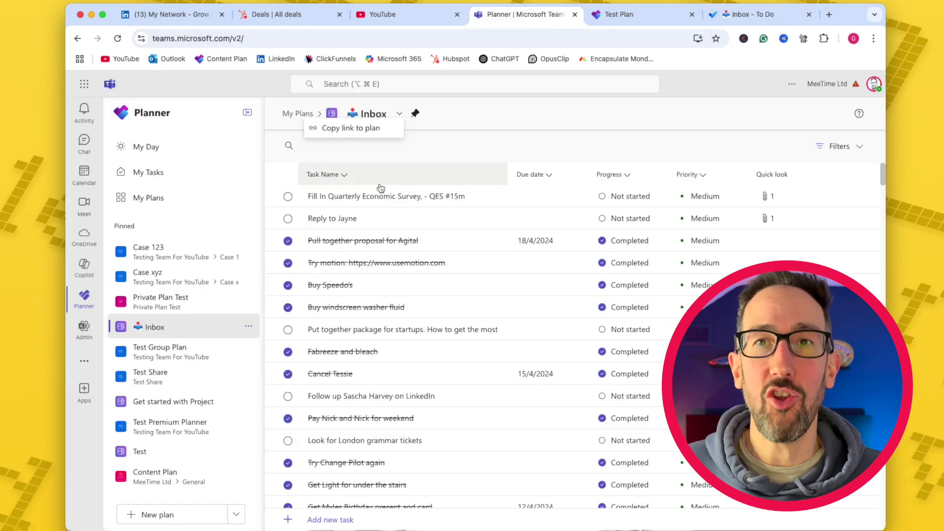
{"action": "left_click", "coordinate": [181, 204]}
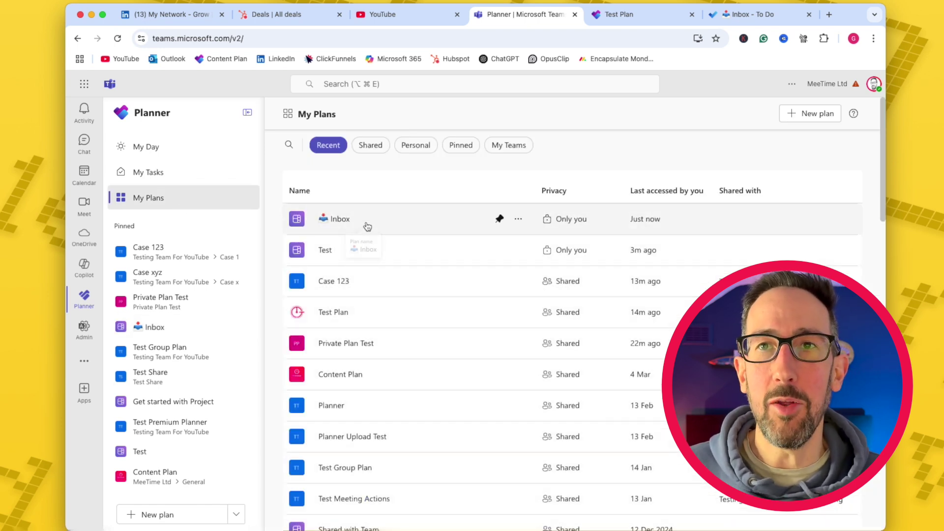
Step: Look at the Inbox plan, then go back to My Plans and open the Test plan
{"action": "left_click", "coordinate": [343, 220]}
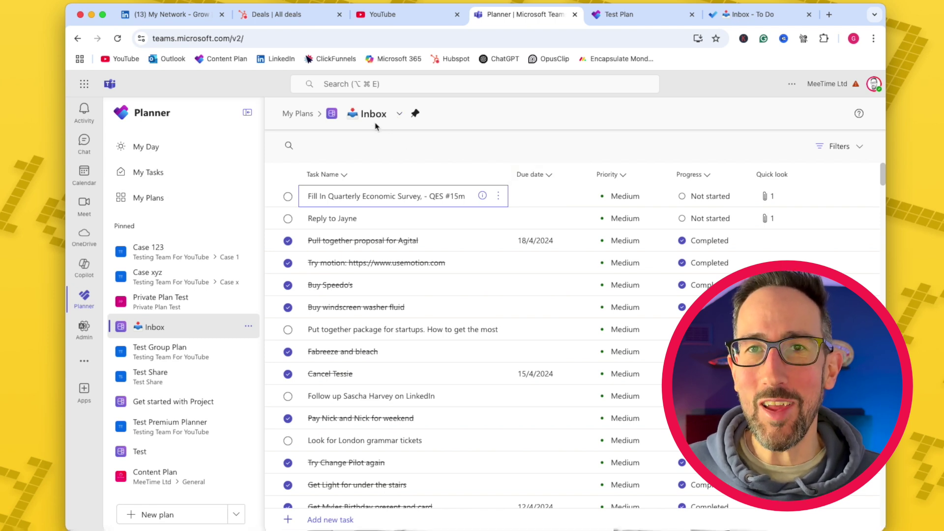
{"action": "left_click", "coordinate": [167, 198]}
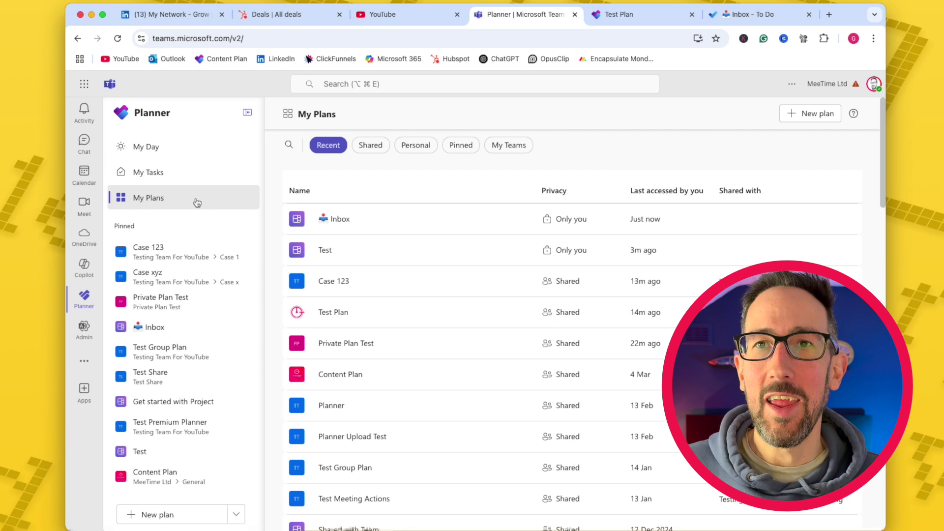
{"action": "left_click", "coordinate": [374, 252]}
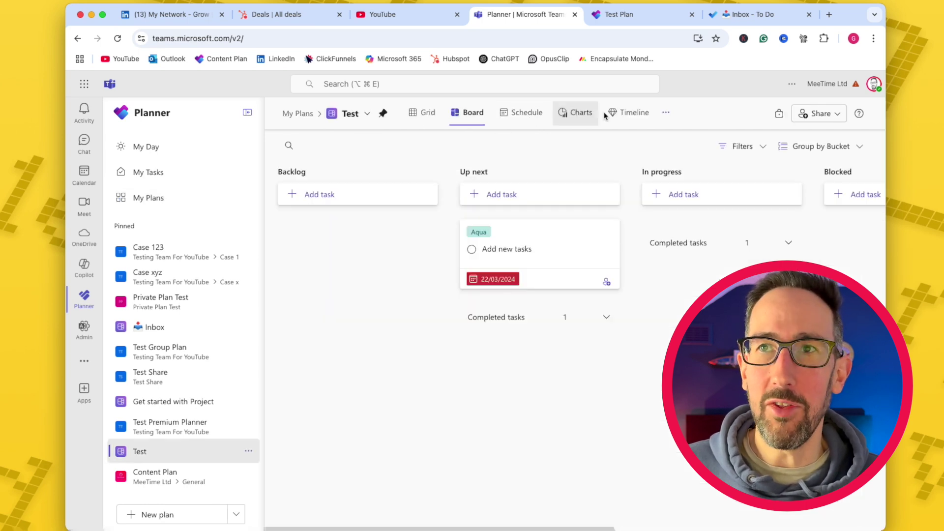
Step: Show the Test plan's details, then close the pane to see the full board
{"action": "left_click", "coordinate": [362, 118]}
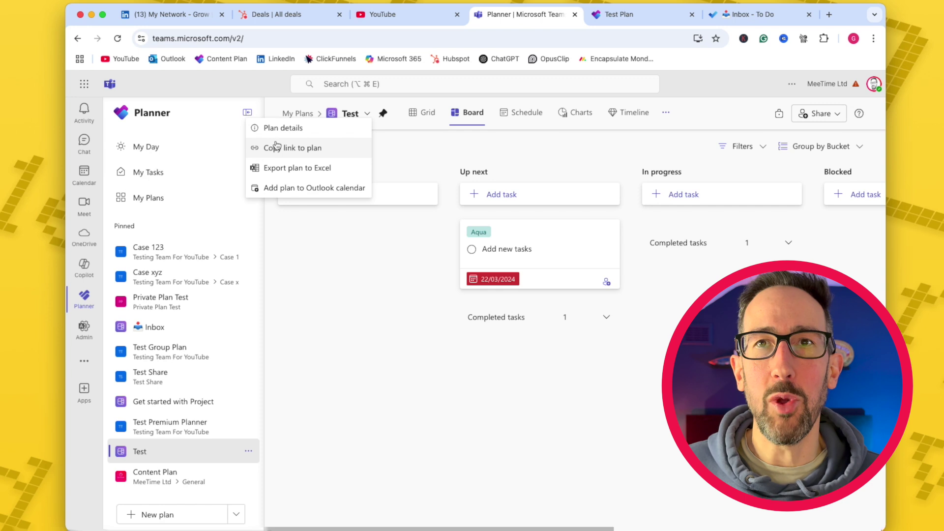
{"action": "left_click", "coordinate": [293, 129]}
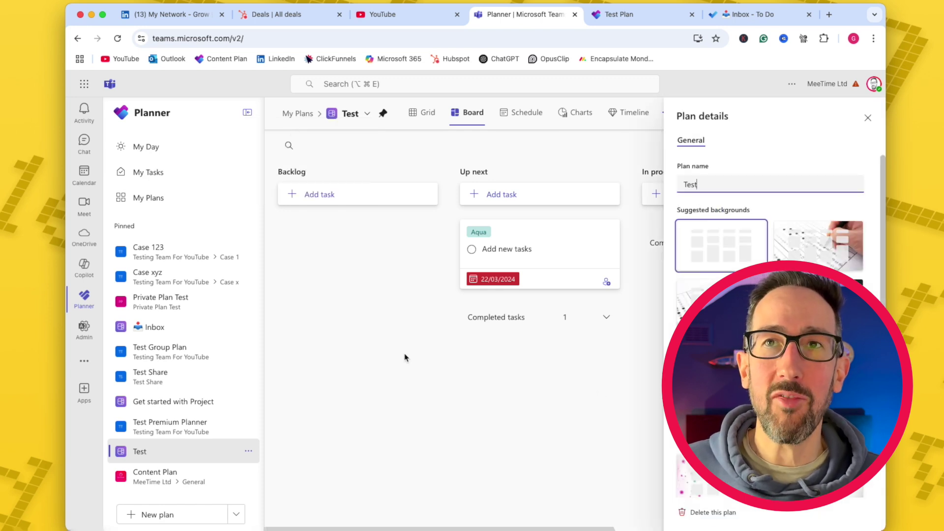
{"action": "left_click", "coordinate": [868, 118]}
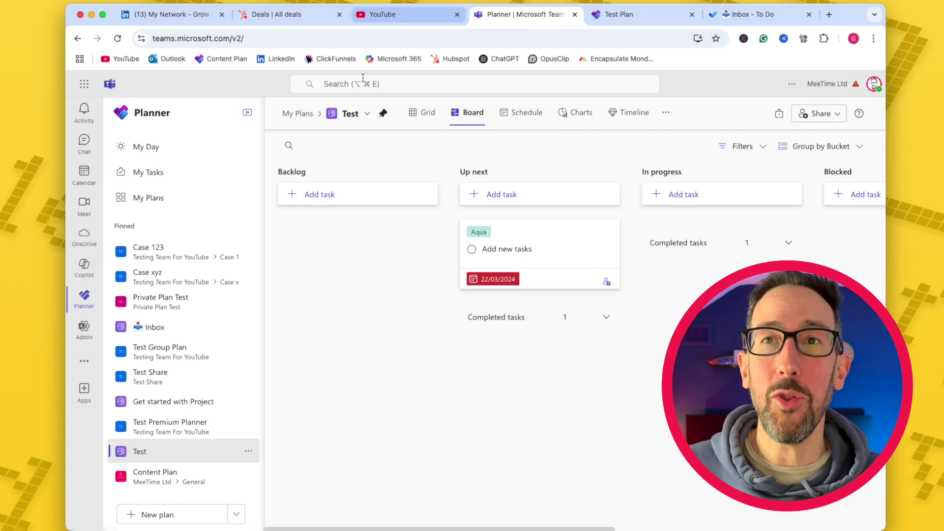
{"action": "left_click", "coordinate": [365, 114]}
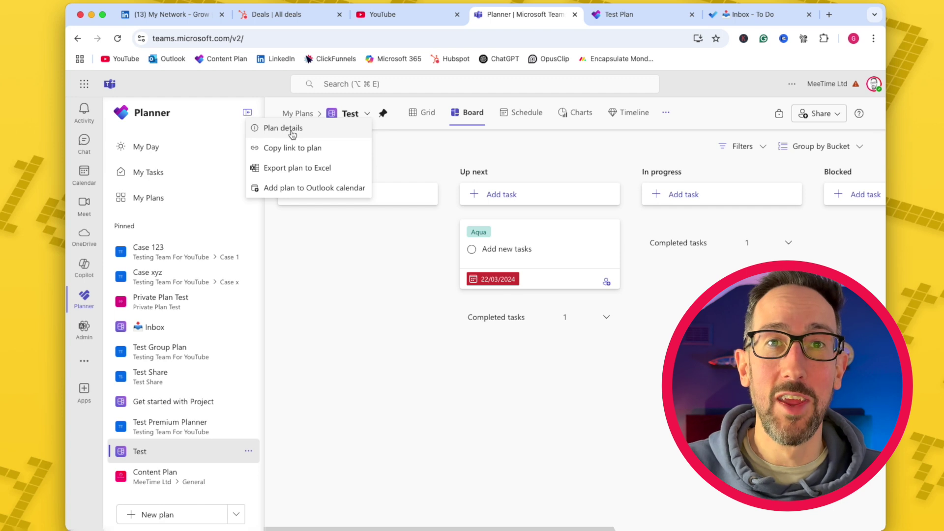
Step: Dismiss the Test plan's options menu without choosing anything
{"action": "left_click", "coordinate": [347, 343]}
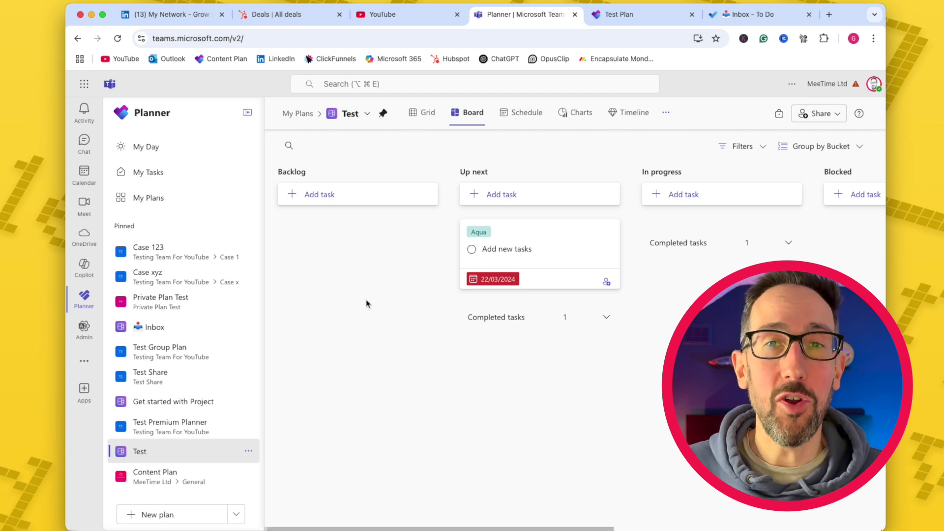
Step: Open the Test plan's details, leave the name unchanged, and close the pane
{"action": "left_click", "coordinate": [367, 114]}
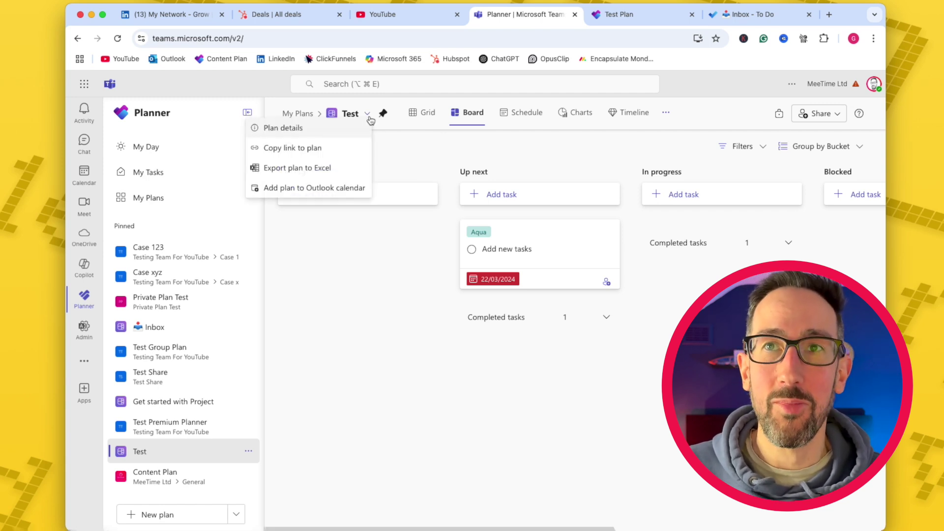
{"action": "left_click", "coordinate": [316, 129]}
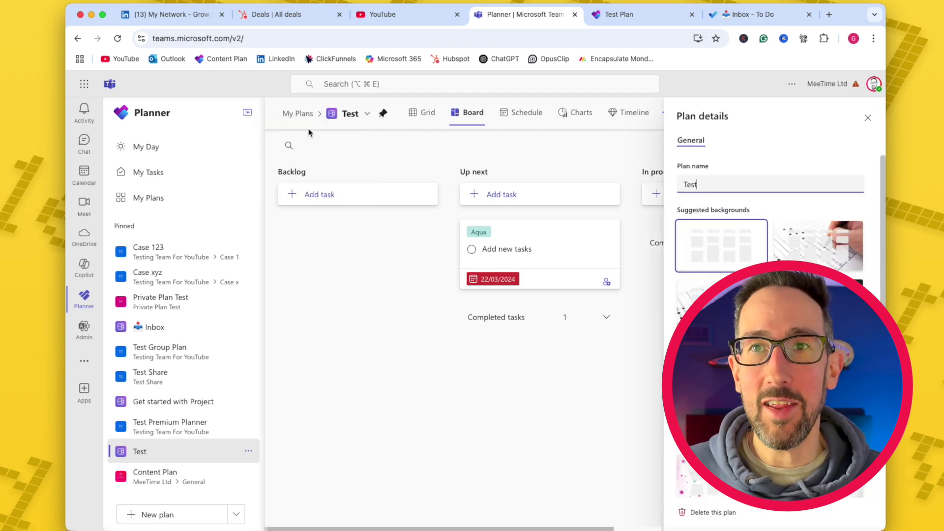
{"action": "left_click", "coordinate": [524, 403]}
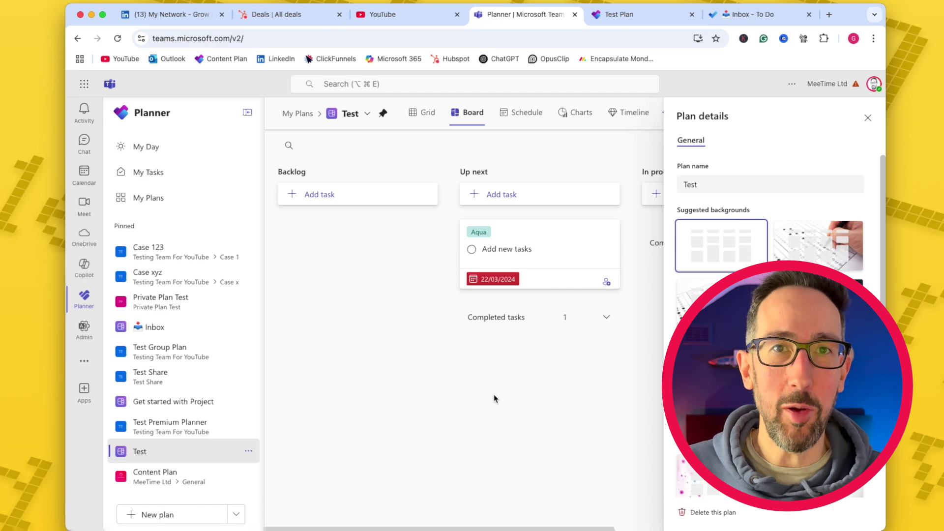
{"action": "left_click", "coordinate": [868, 118]}
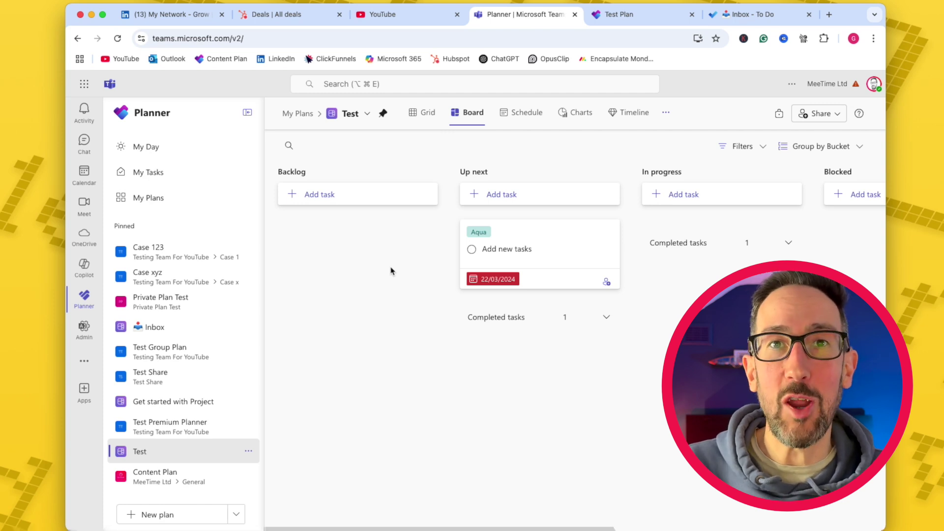
Step: Go from the app launcher to the admin center's Active teams & groups page
{"action": "left_click", "coordinate": [84, 90]}
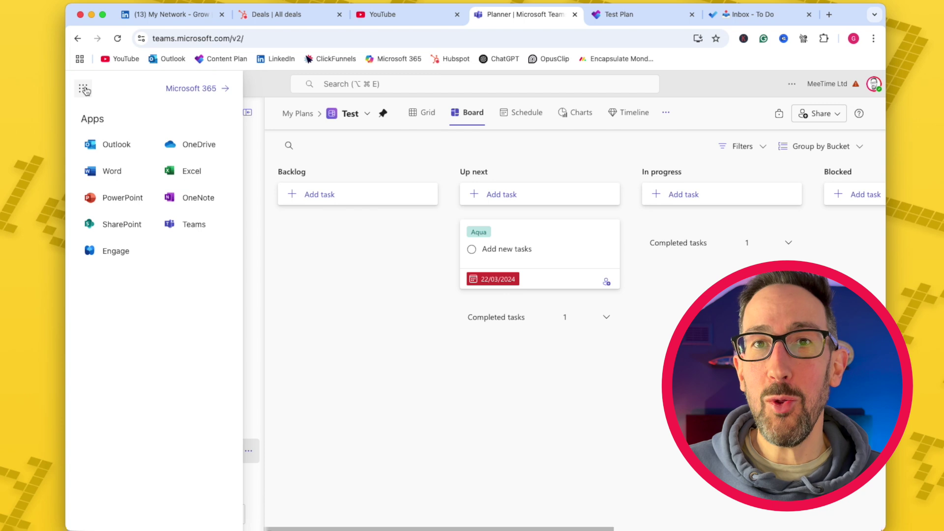
{"action": "left_click", "coordinate": [84, 89]}
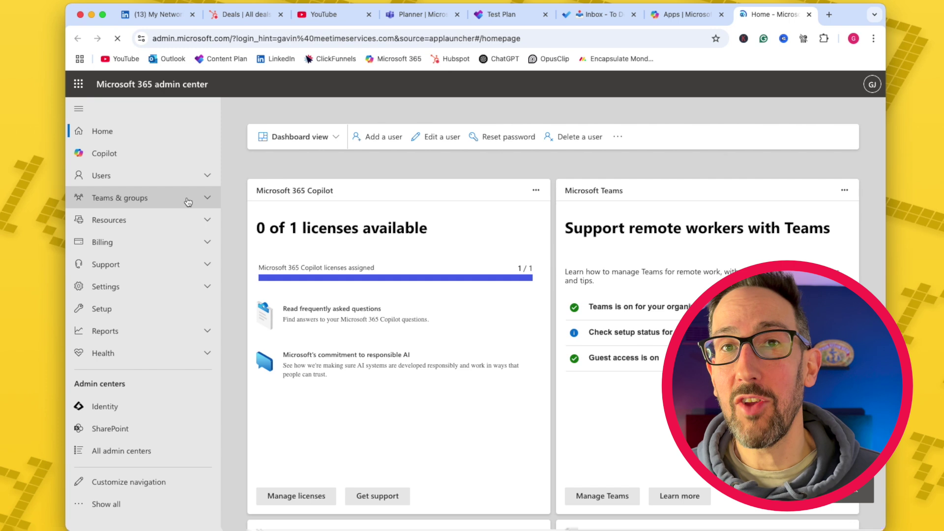
{"action": "left_click", "coordinate": [189, 198]}
{"action": "left_click", "coordinate": [166, 218]}
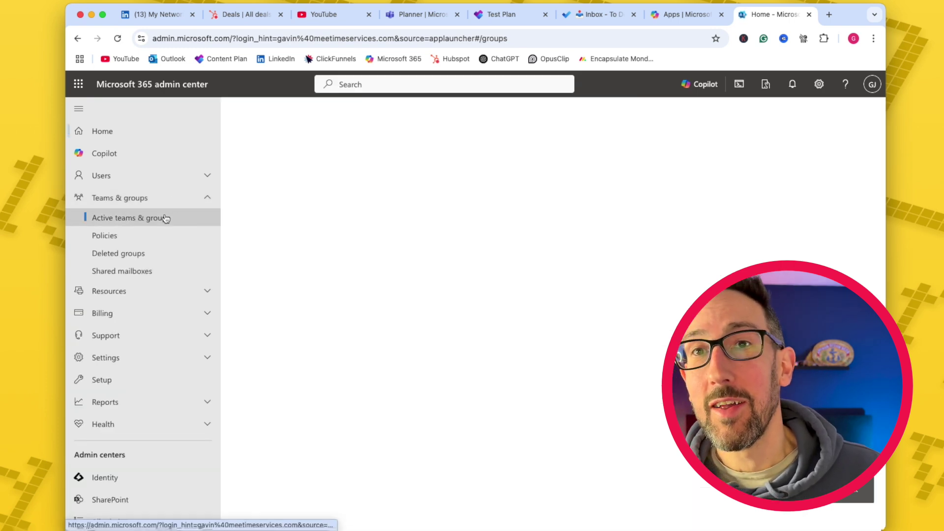
Step: Scroll through the 15 groups, including Personal Plan and Private Plan Test
{"action": "scroll", "coordinate": [369, 338], "scroll_direction": "down", "scroll_amount": 2}
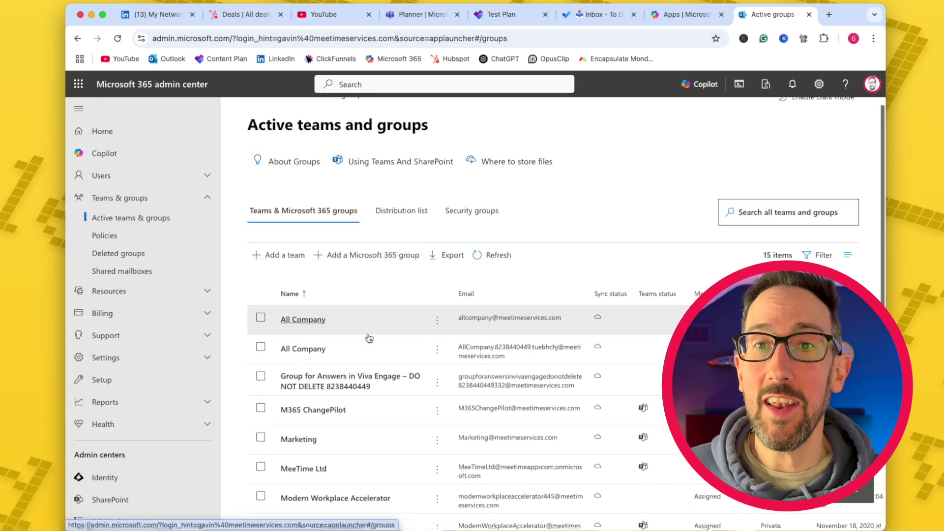
{"action": "scroll", "coordinate": [369, 338], "scroll_direction": "down", "scroll_amount": 4}
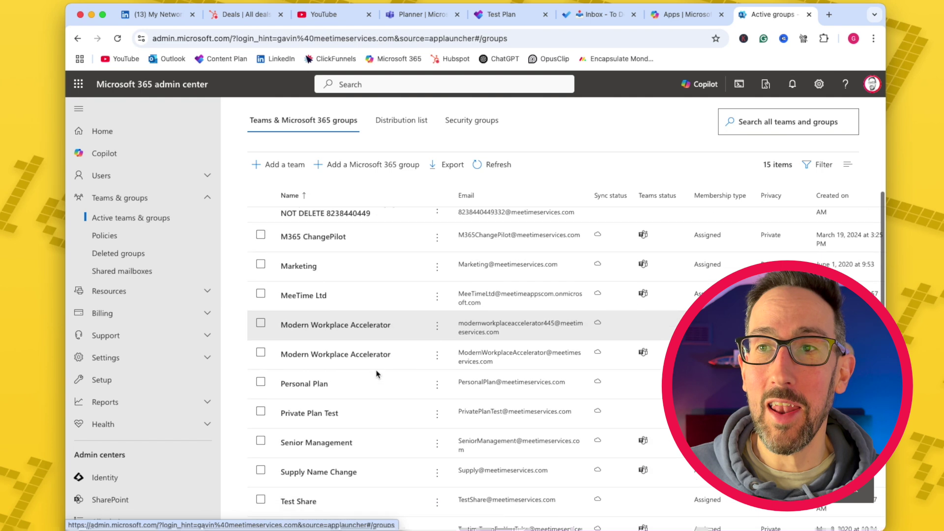
{"action": "scroll", "coordinate": [374, 364], "scroll_direction": "down", "scroll_amount": 1}
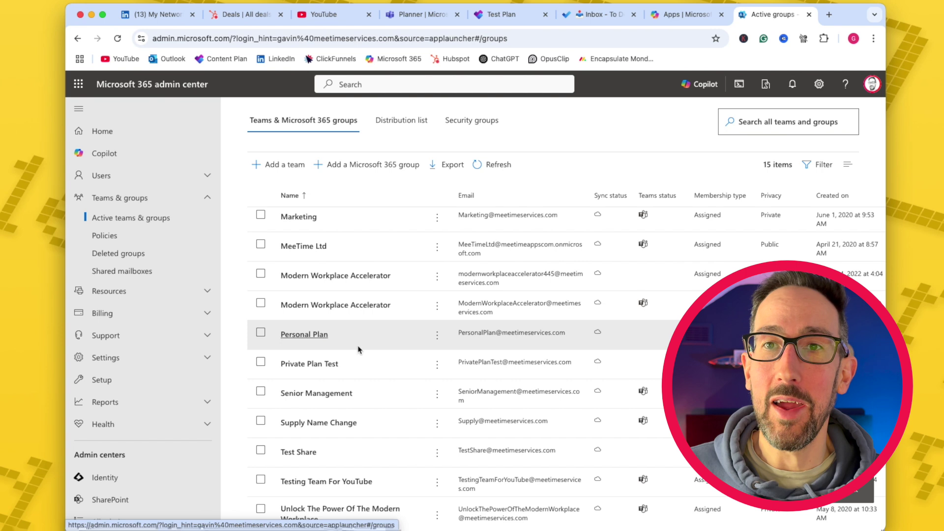
{"action": "scroll", "coordinate": [374, 344], "scroll_direction": "down", "scroll_amount": 1}
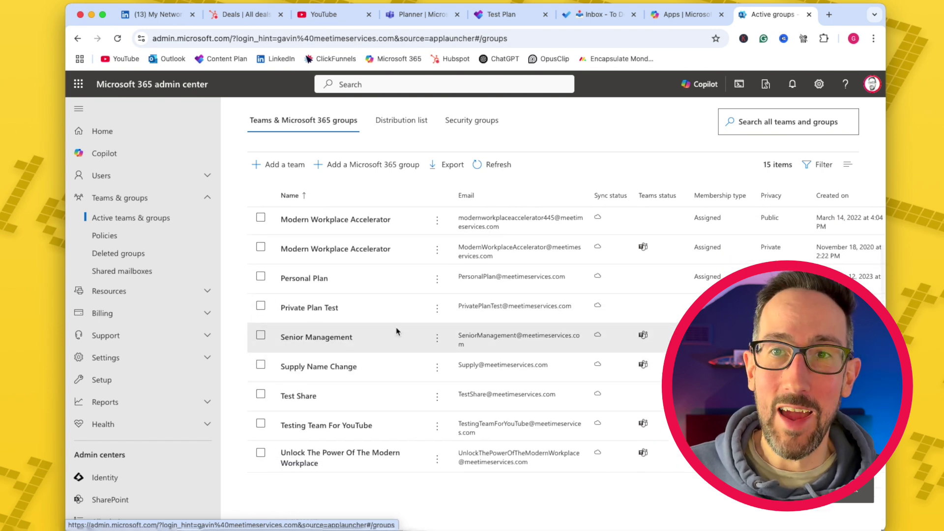
{"action": "scroll", "coordinate": [396, 331], "scroll_direction": "up", "scroll_amount": 3}
{"action": "scroll", "coordinate": [387, 344], "scroll_direction": "down", "scroll_amount": 1}
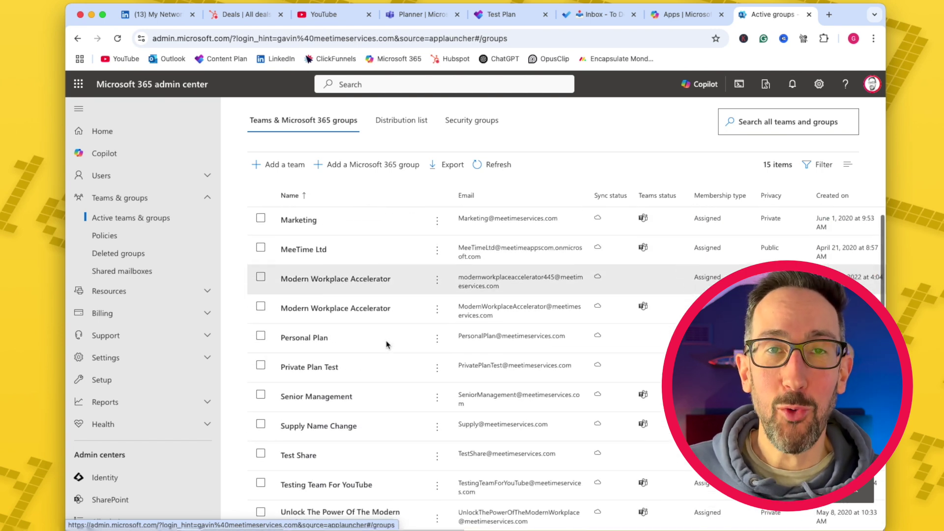
{"action": "scroll", "coordinate": [386, 344], "scroll_direction": "down", "scroll_amount": 1}
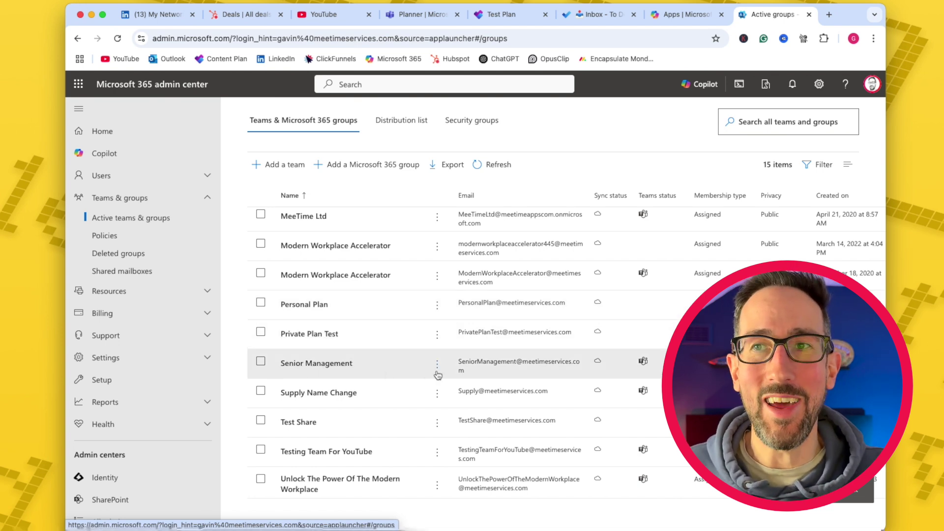
{"action": "scroll", "coordinate": [365, 371], "scroll_direction": "down", "scroll_amount": 1}
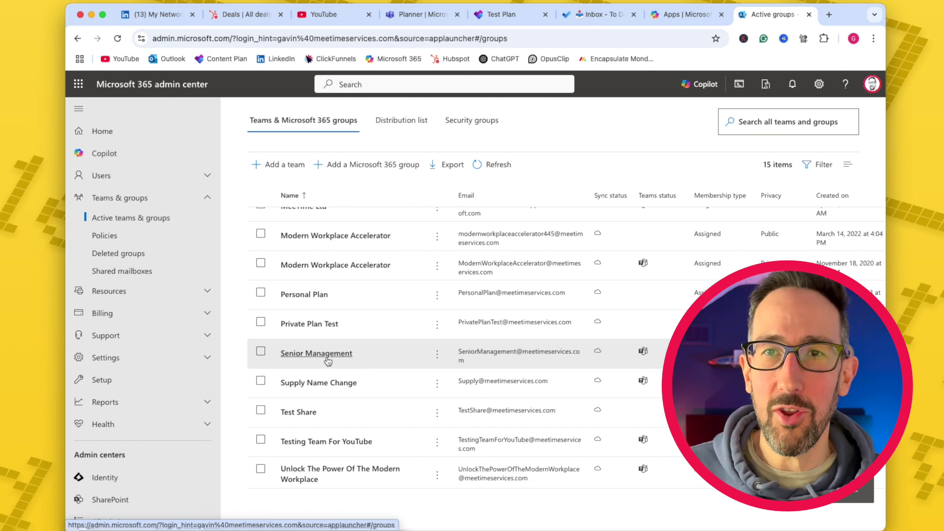
{"action": "scroll", "coordinate": [391, 325], "scroll_direction": "down", "scroll_amount": 1}
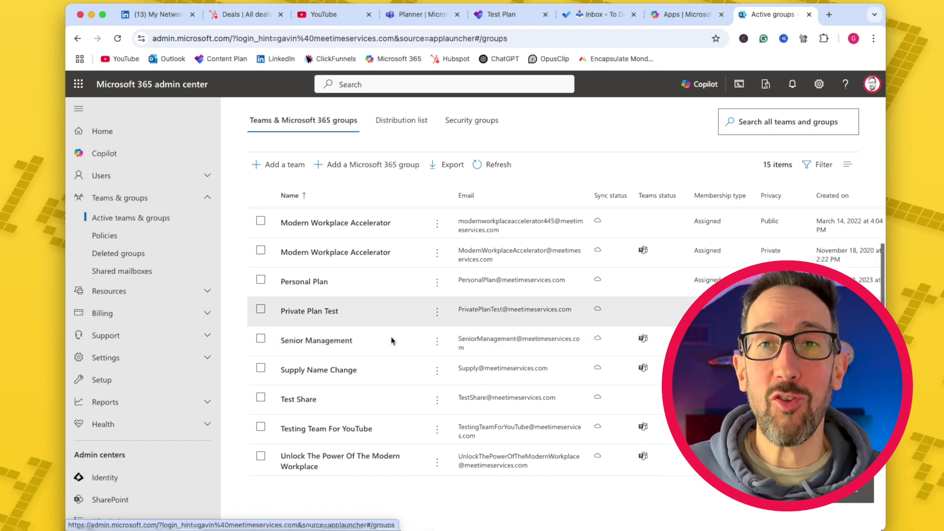
Step: Select the Private Plan Test group and show its actions, including Delete group
{"action": "left_click", "coordinate": [261, 310]}
{"action": "scroll", "coordinate": [372, 334], "scroll_direction": "down", "scroll_amount": 1}
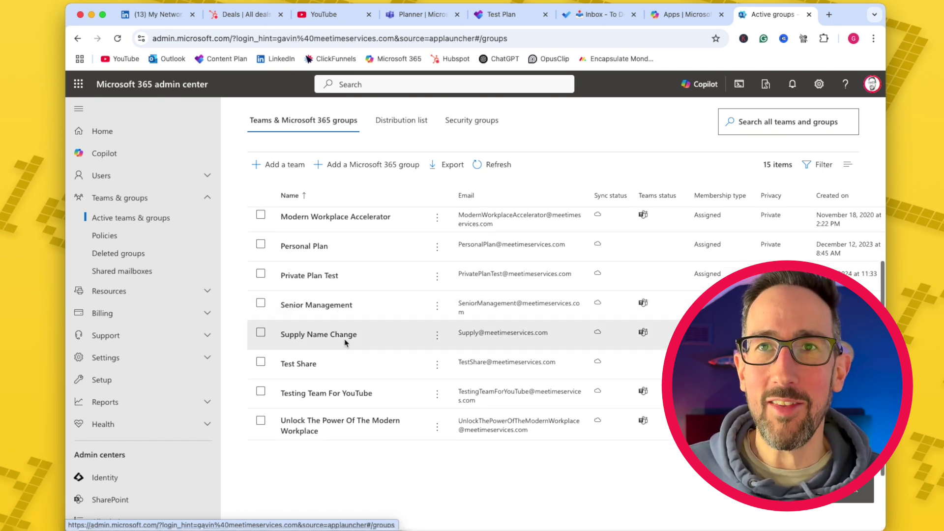
{"action": "scroll", "coordinate": [364, 303], "scroll_direction": "down", "scroll_amount": 1}
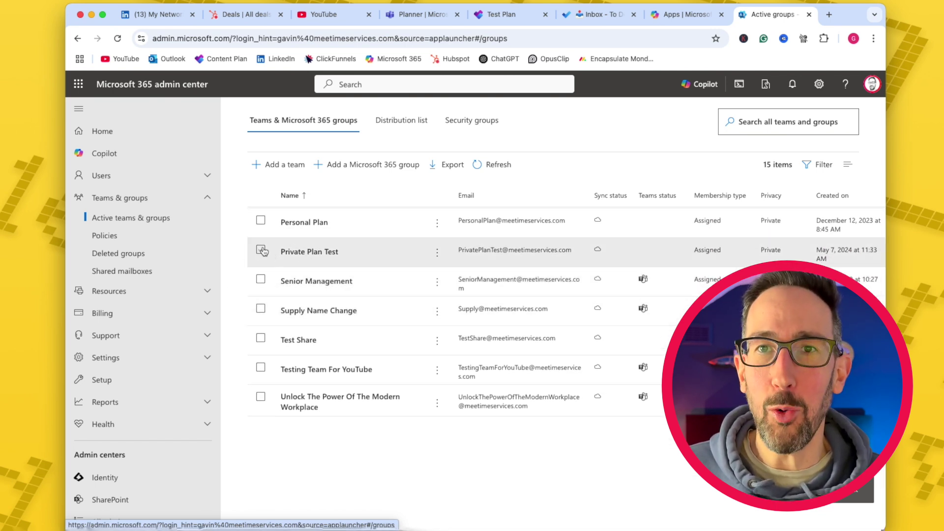
{"action": "left_click", "coordinate": [305, 250]}
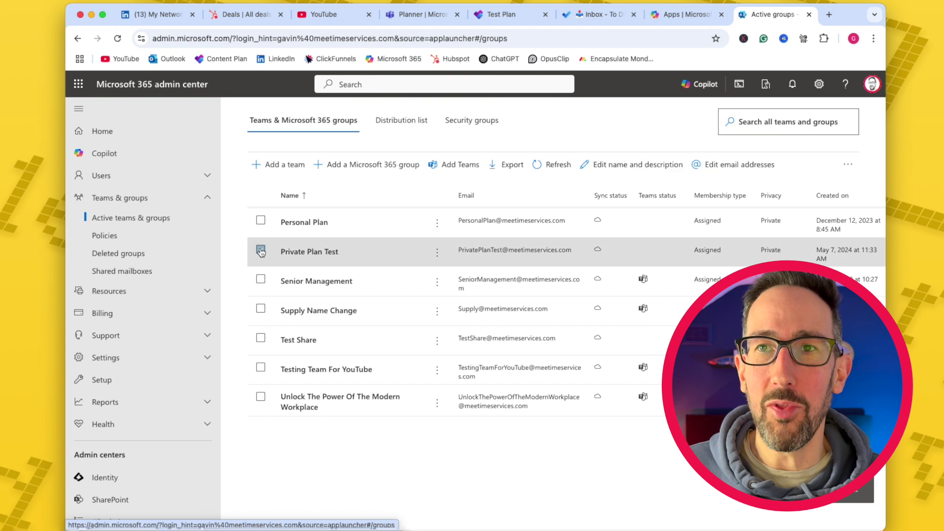
{"action": "left_click", "coordinate": [437, 253]}
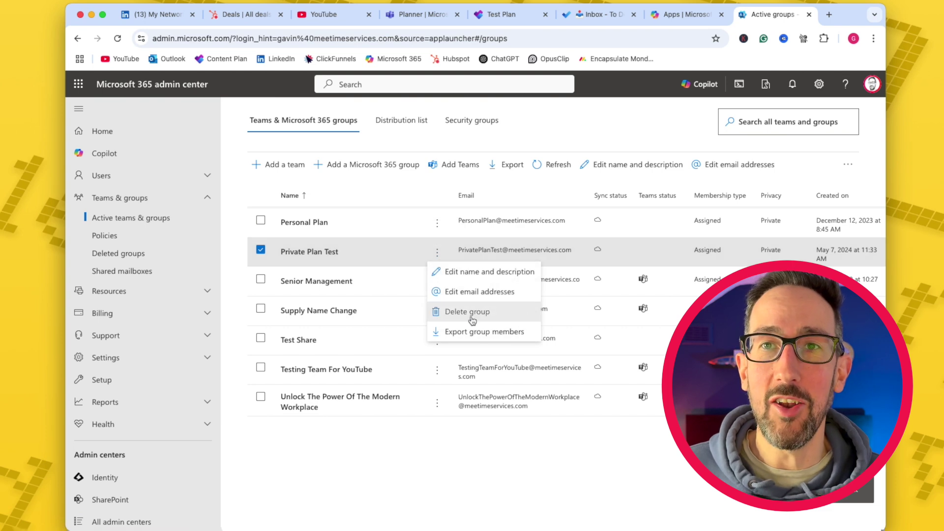
{"action": "left_click", "coordinate": [365, 469]}
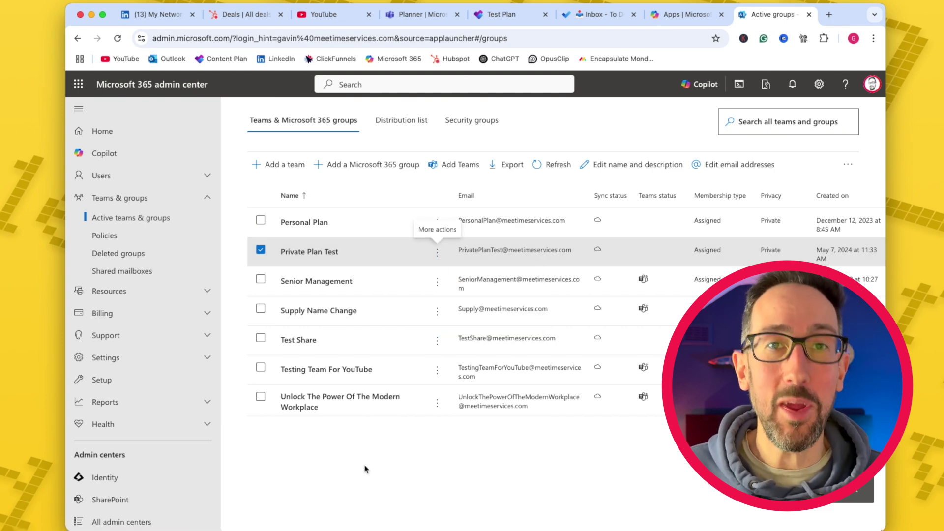